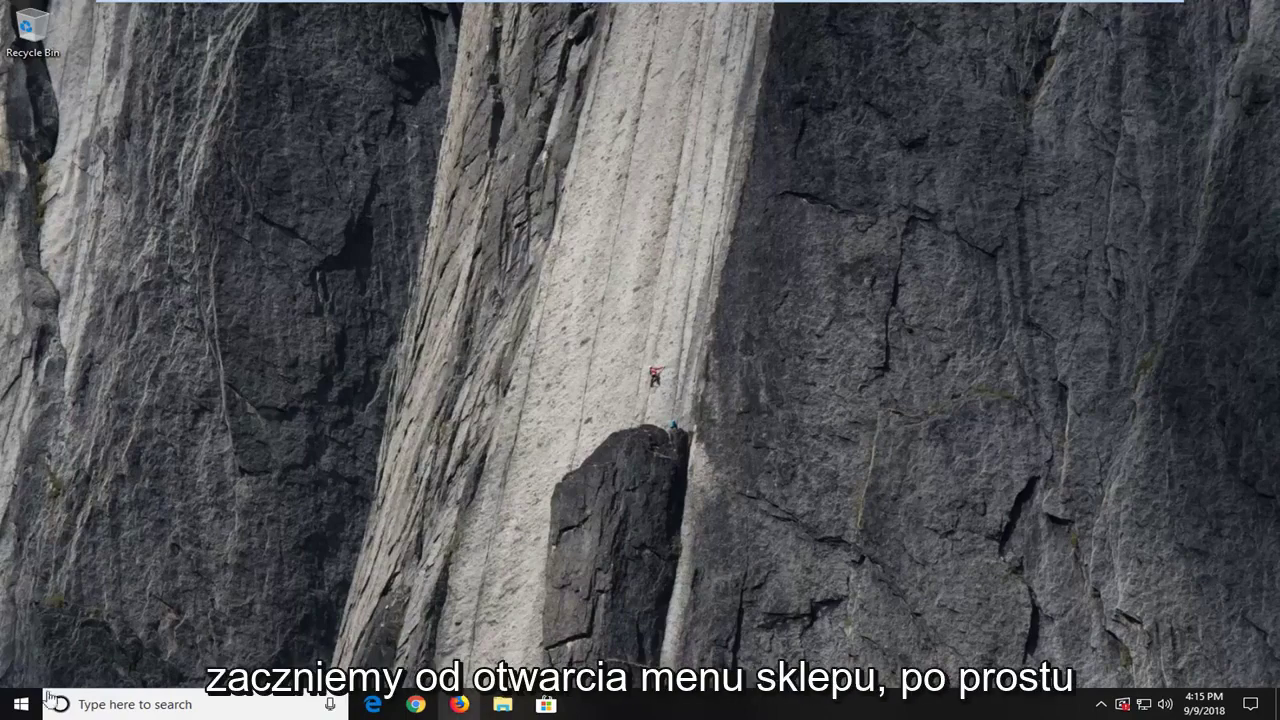
# Search the Start menu for 'services' and launch the Services app.
pyautogui.click(19, 703)
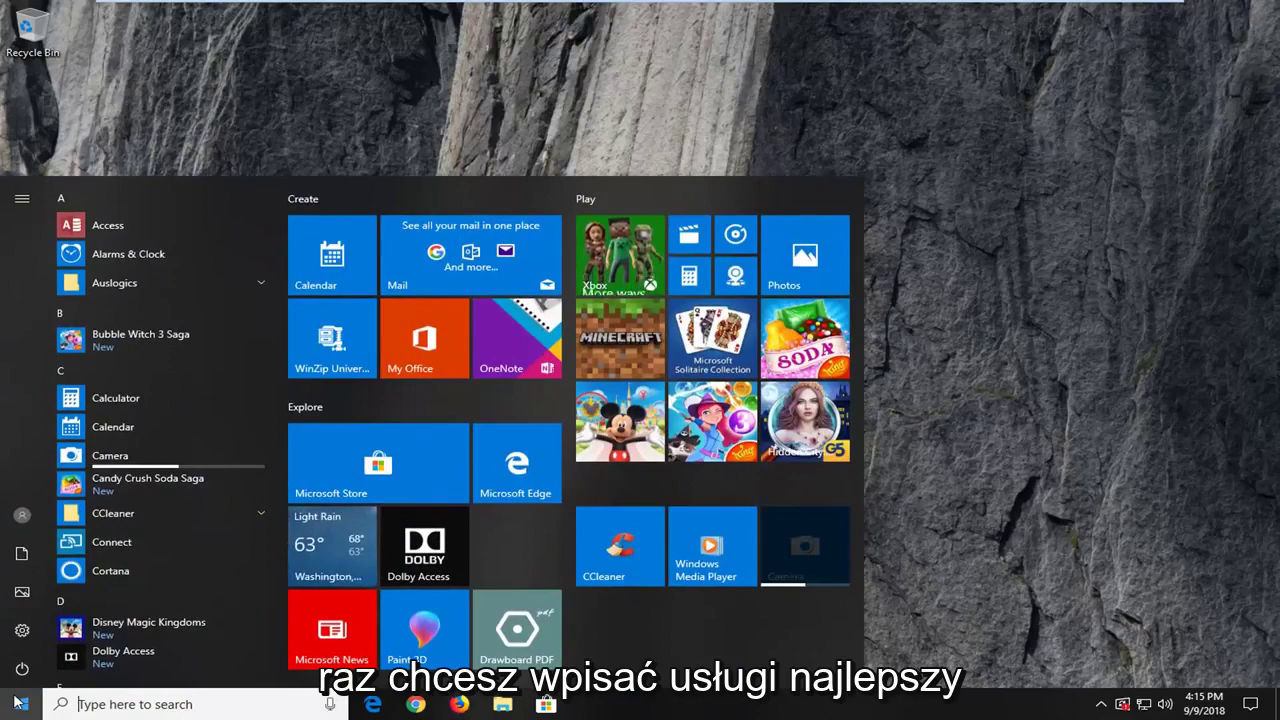
pyautogui.write('services')
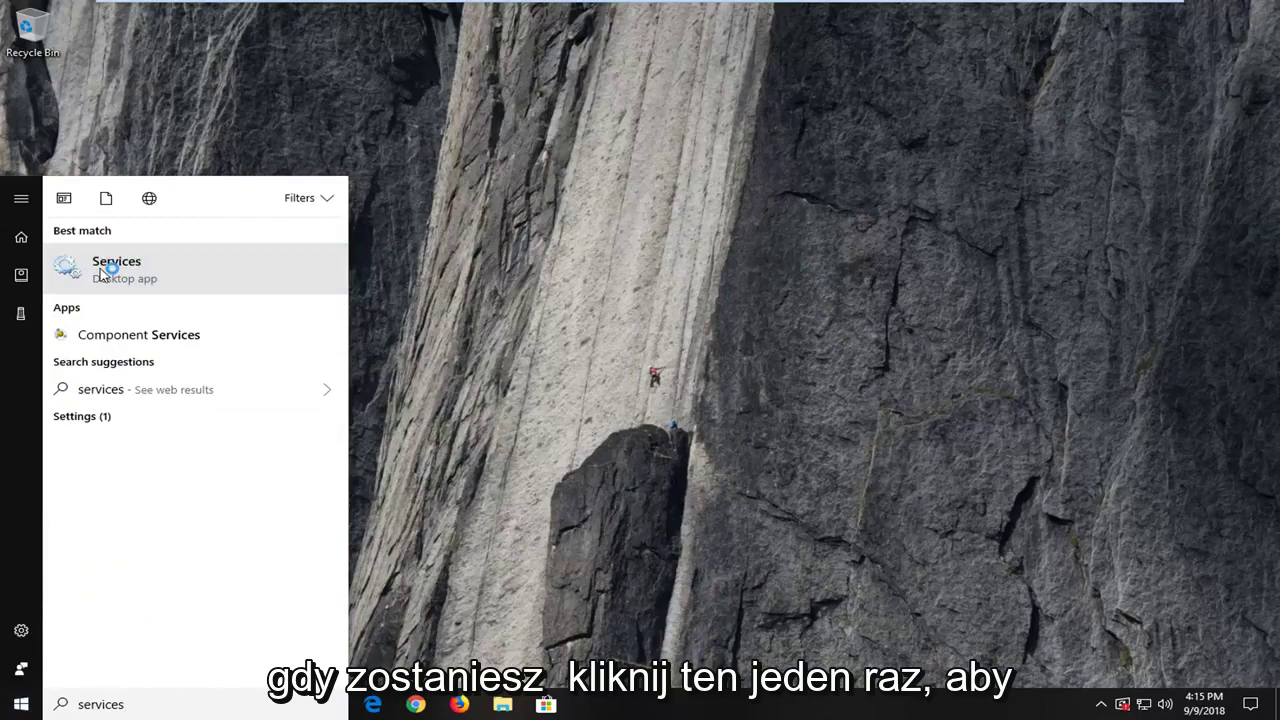
pyautogui.click(103, 276)
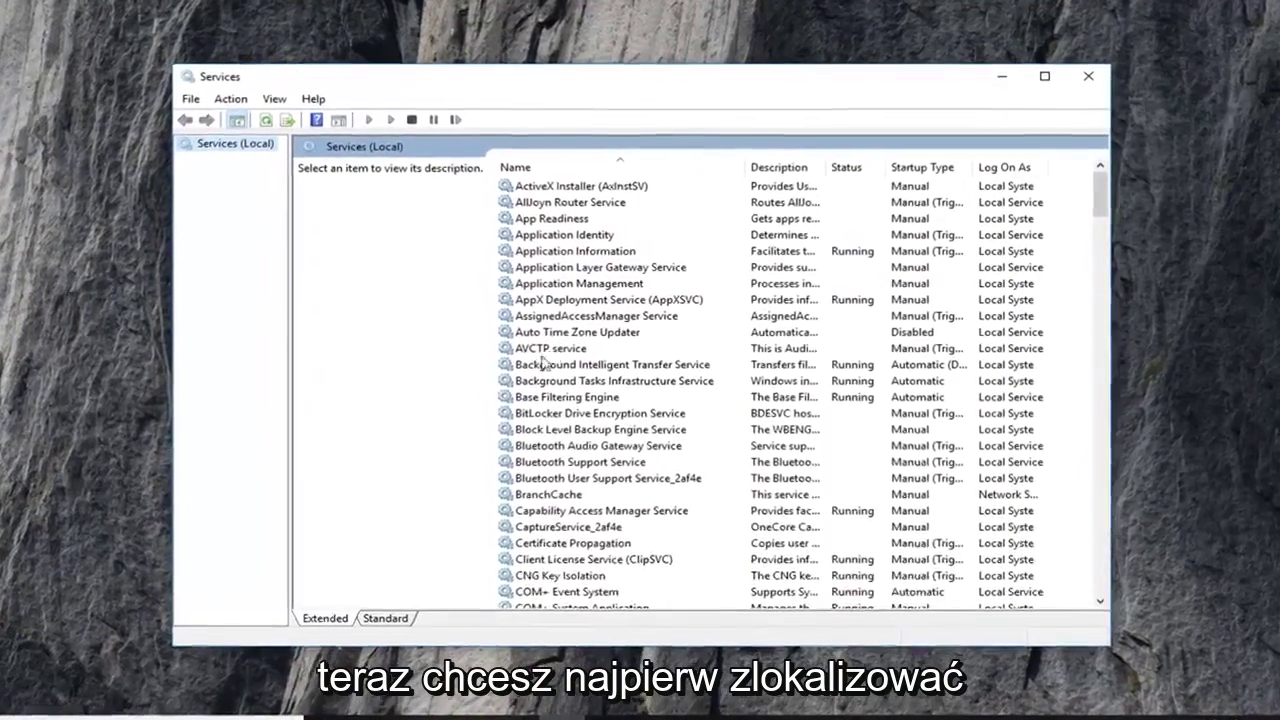
# Stop the Background Intelligent Transfer Service from its properties and close the dialog with OK.
pyautogui.click(579, 345)
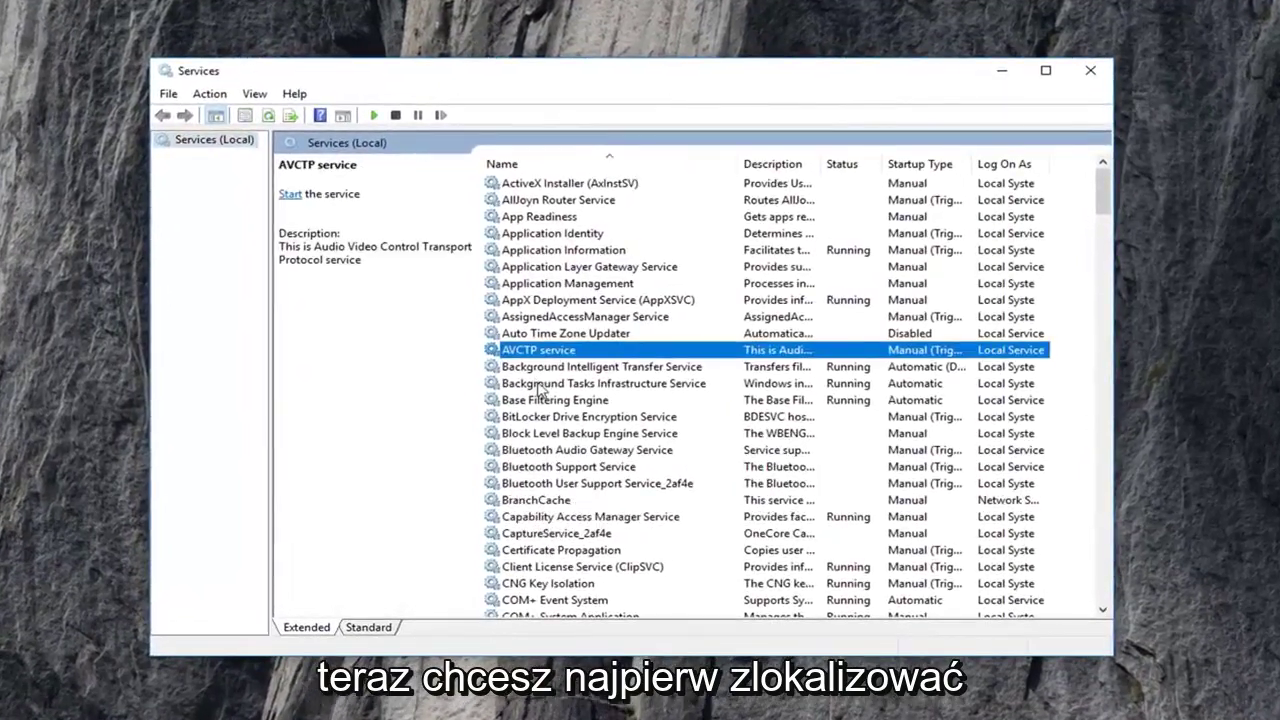
pyautogui.click(541, 367)
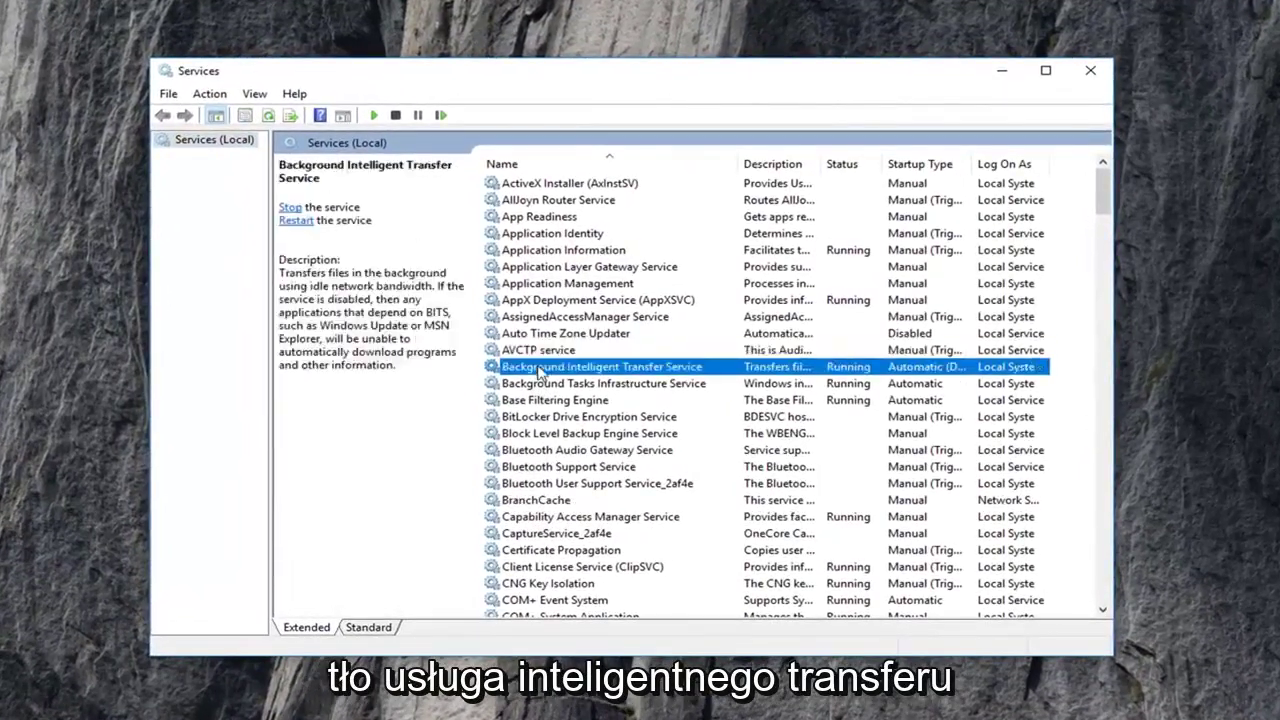
pyautogui.doubleClick(662, 368)
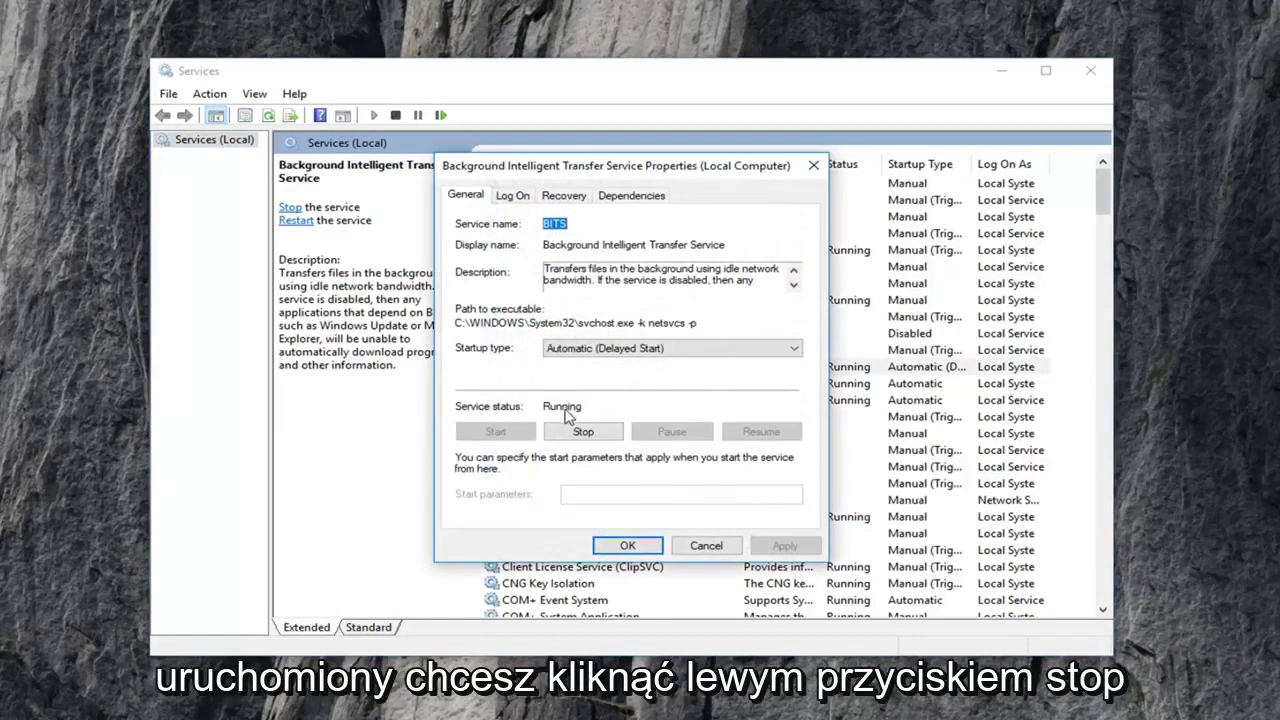
pyautogui.click(578, 436)
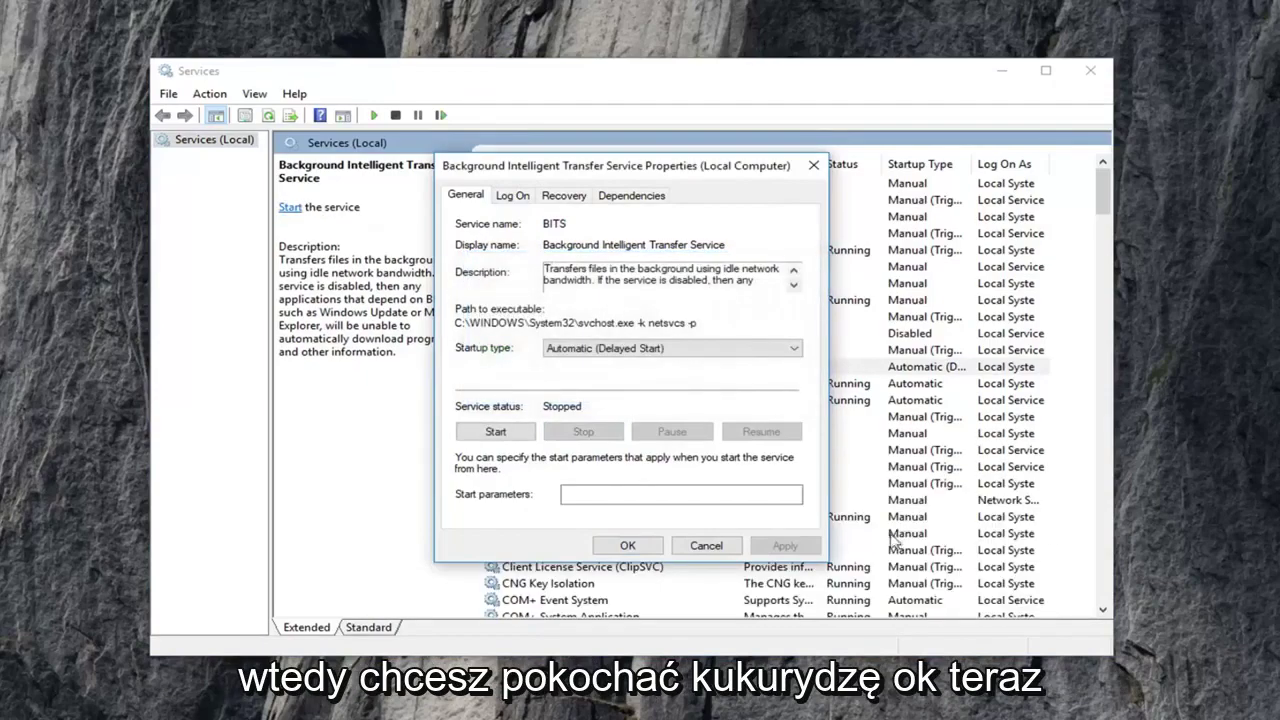
pyautogui.click(625, 545)
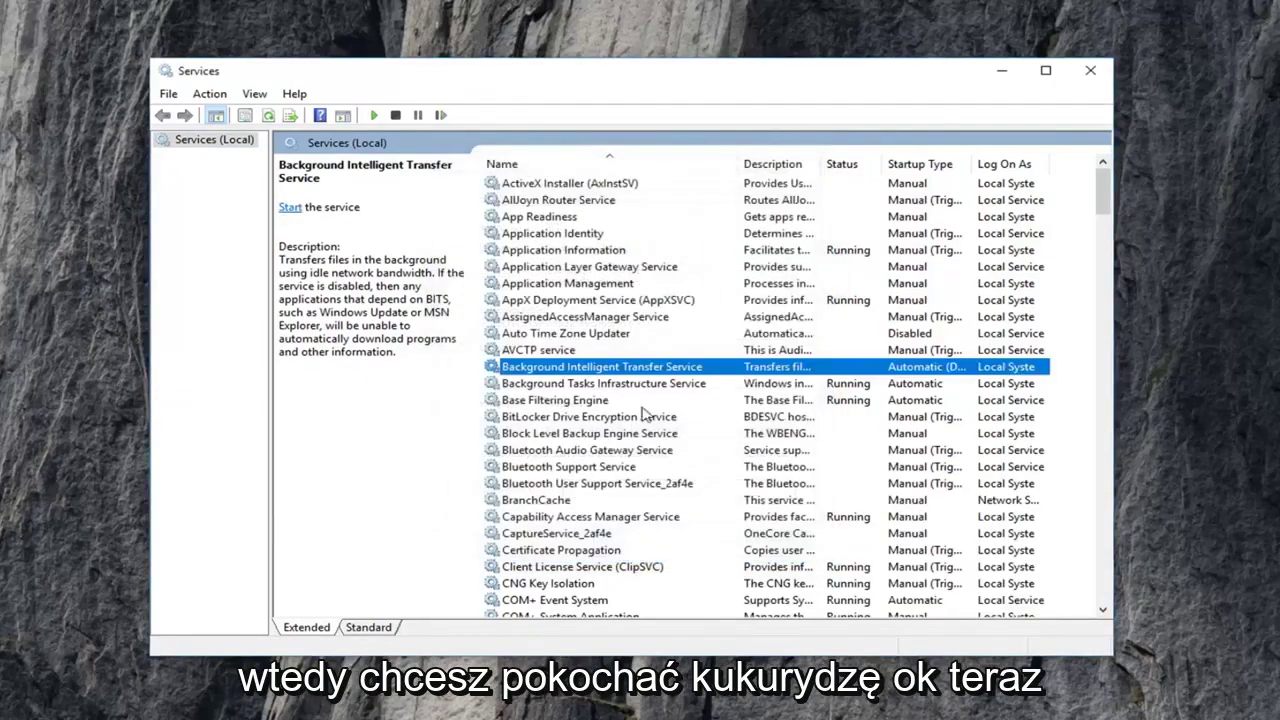
# Open the Windows Update service's properties and stop the service.
pyautogui.scroll(-10, 655, 415)
pyautogui.scroll(-20, 658, 411)
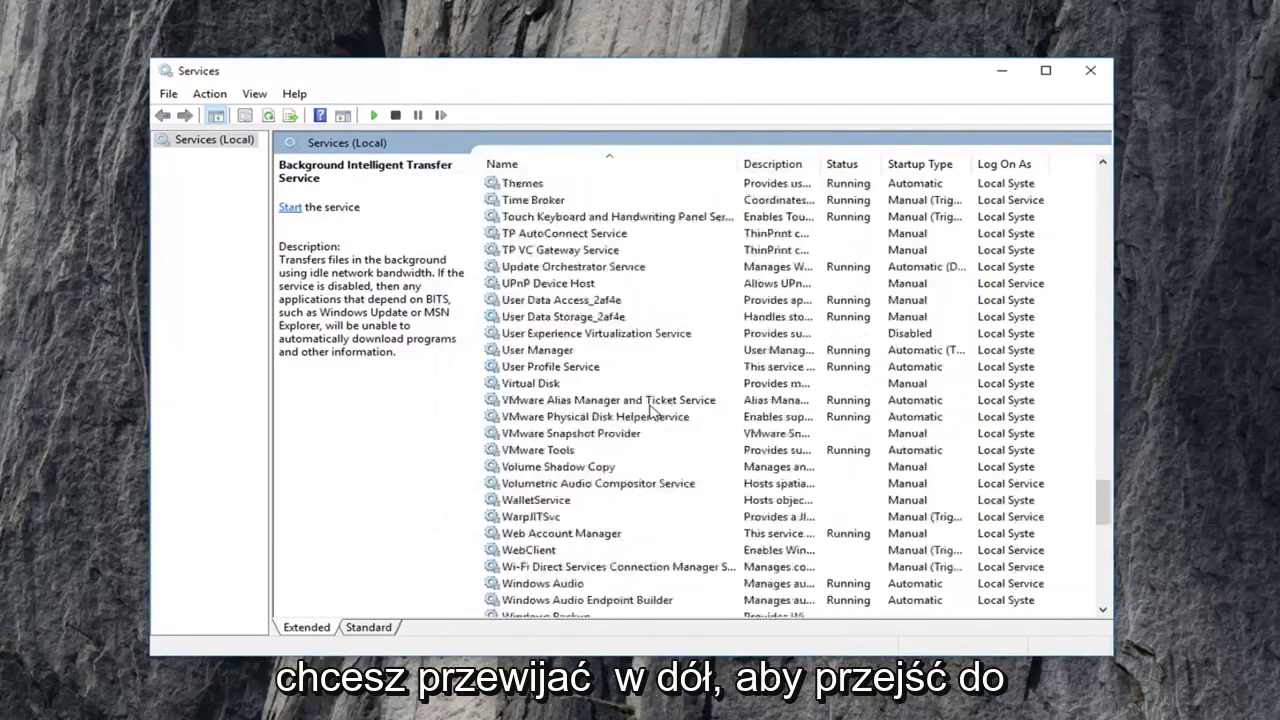
pyautogui.click(560, 517)
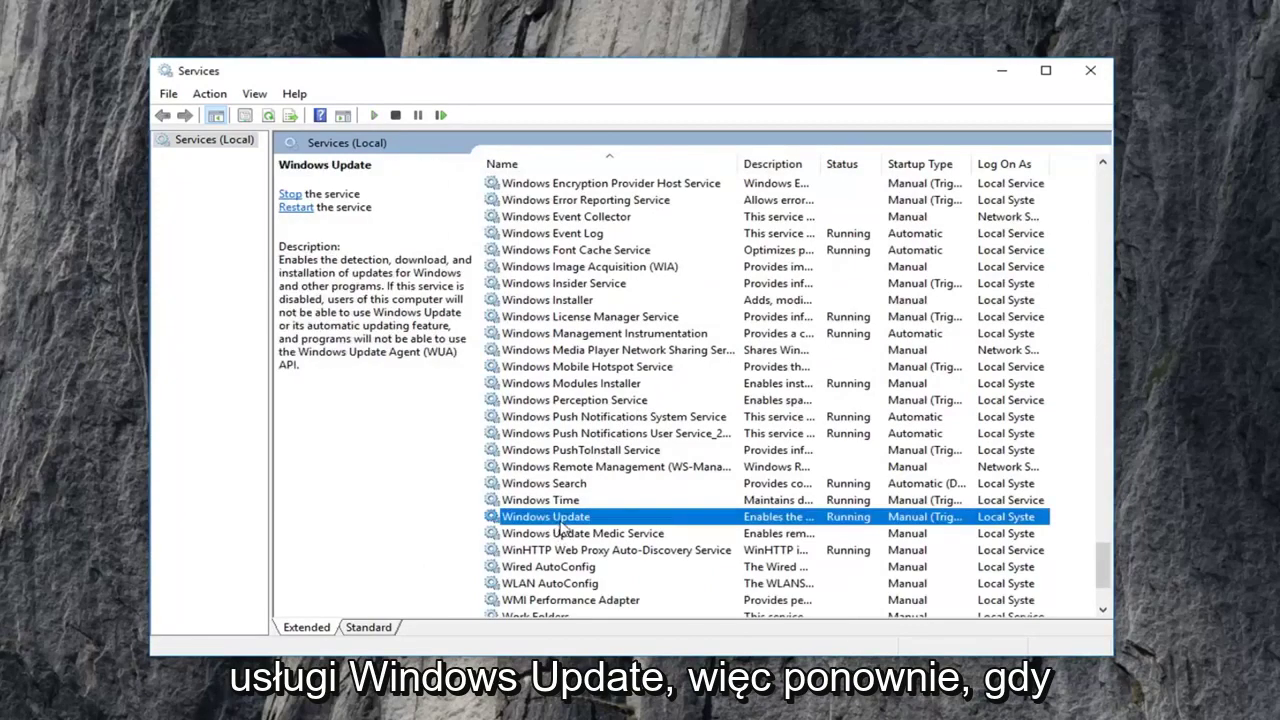
pyautogui.doubleClick(553, 520)
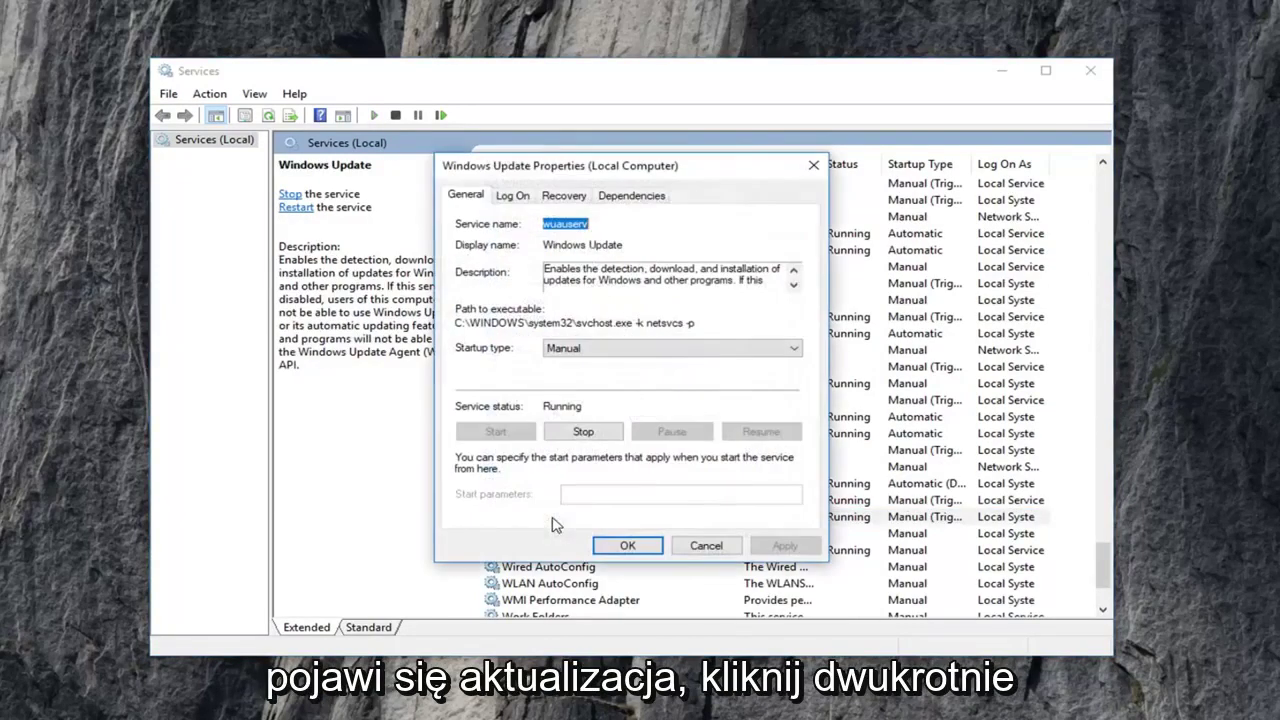
pyautogui.click(566, 435)
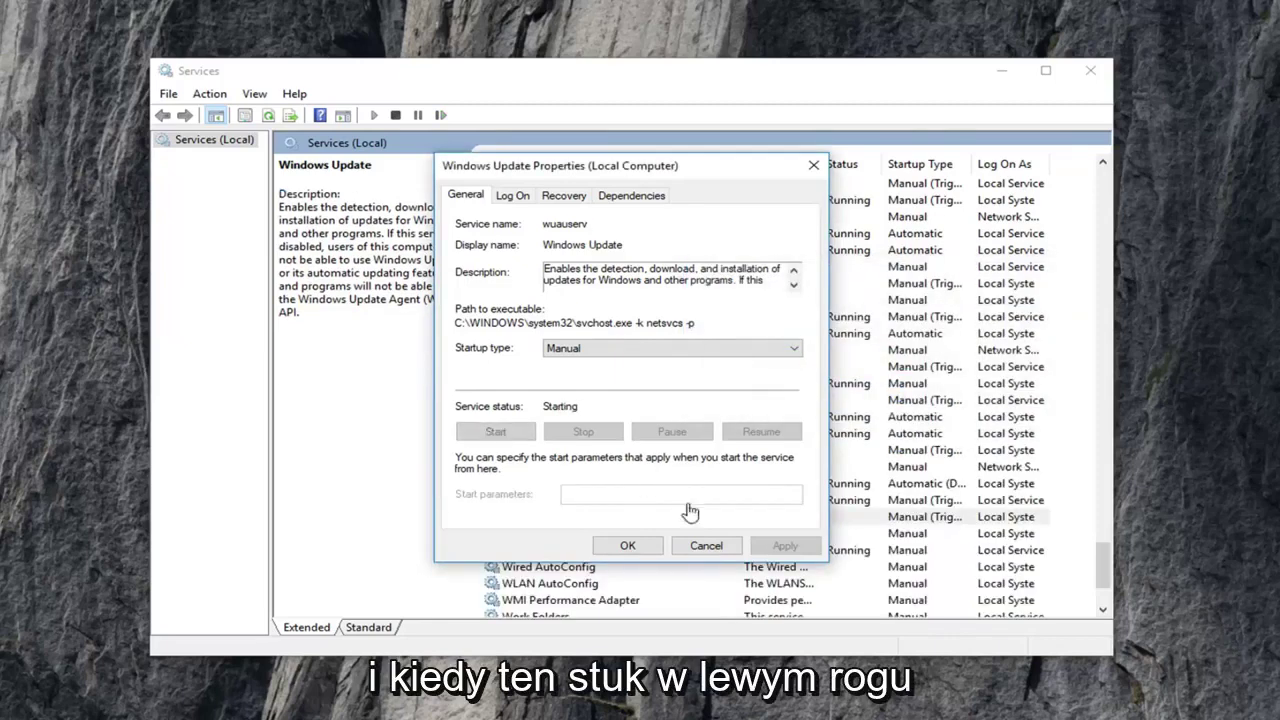
# Close the Windows Update properties with OK and launch File Explorer from Start search.
pyautogui.click(628, 549)
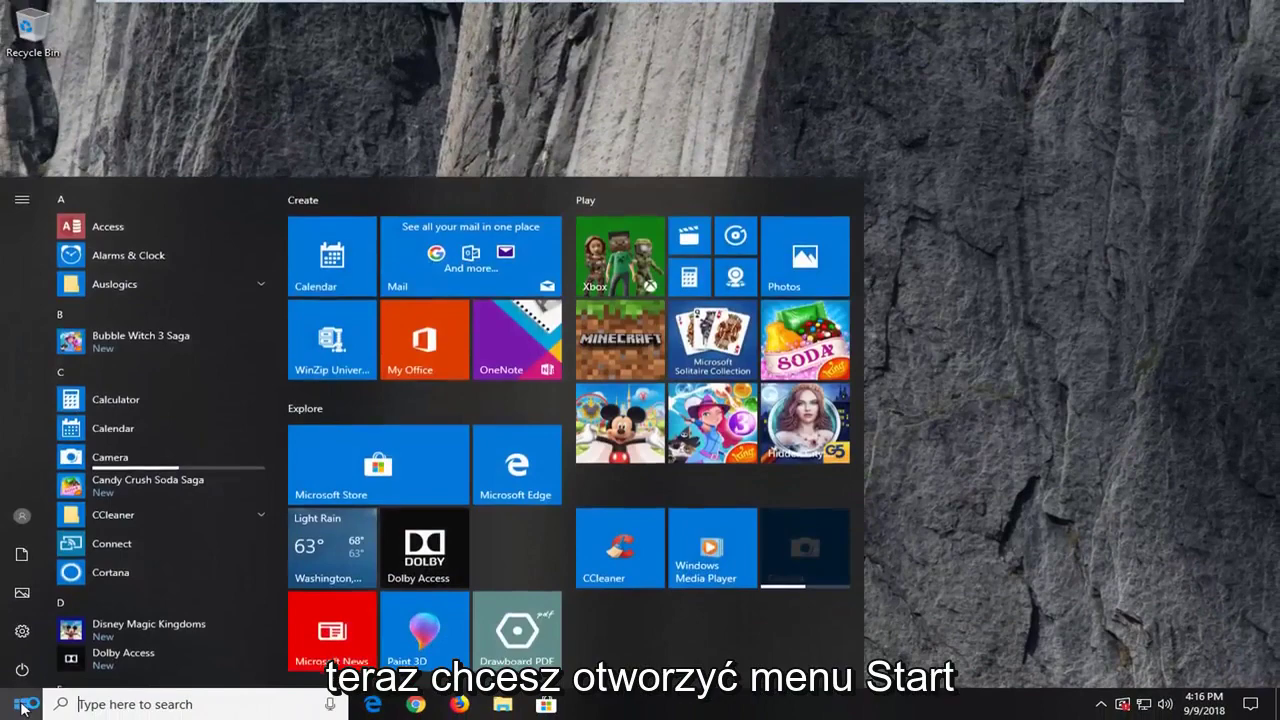
pyautogui.write('file e')
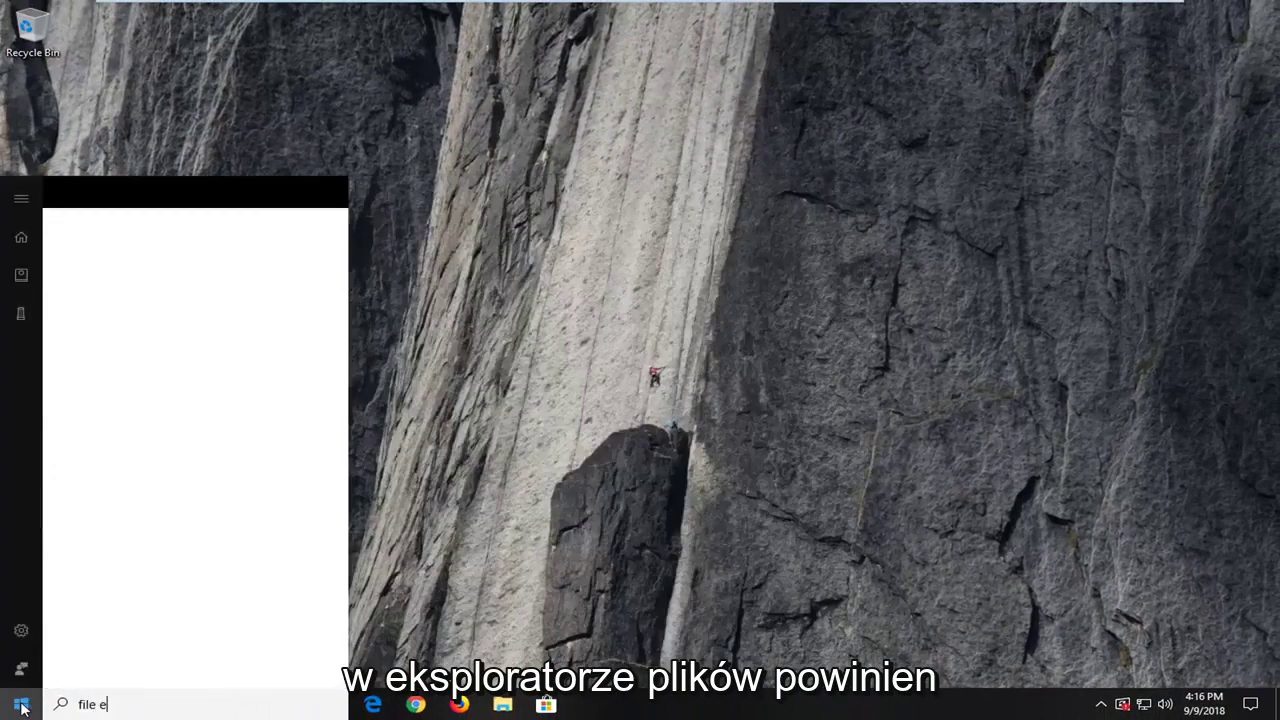
pyautogui.write('xplorer')
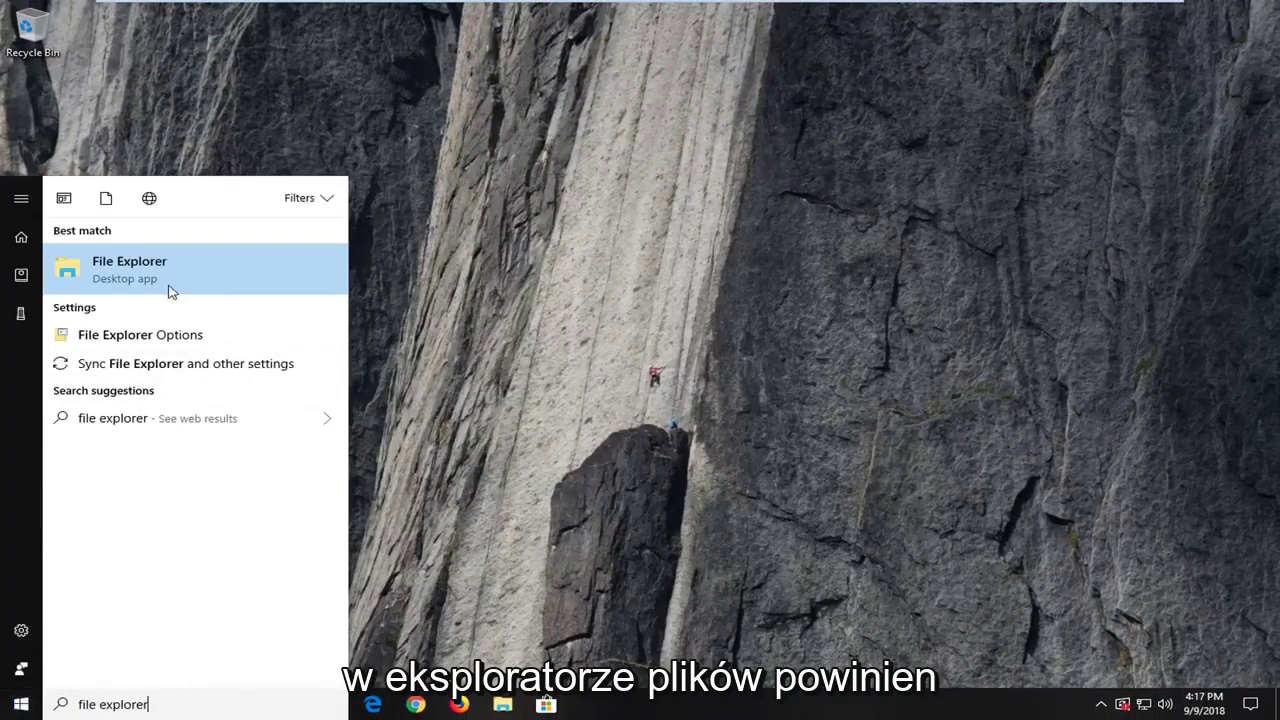
pyautogui.click(170, 283)
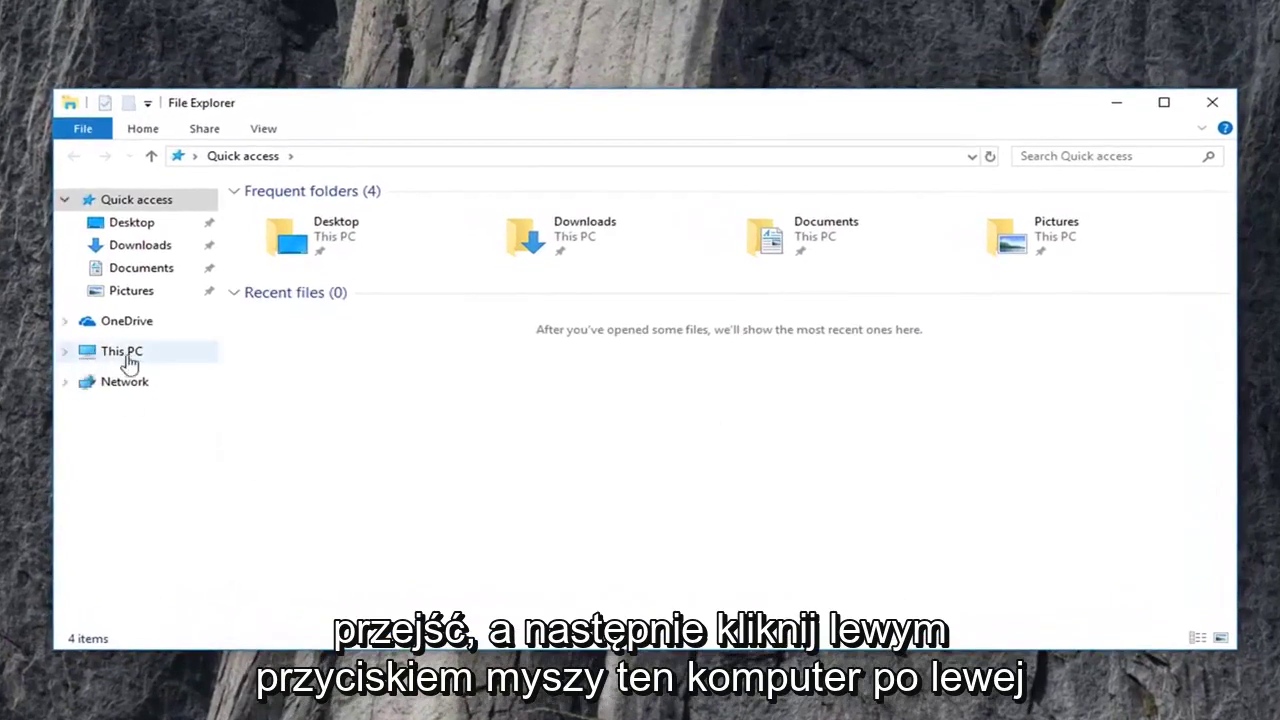
# Navigate through This PC and Local Disk (C:) to Windows\SoftwareDistribution.
pyautogui.click(110, 358)
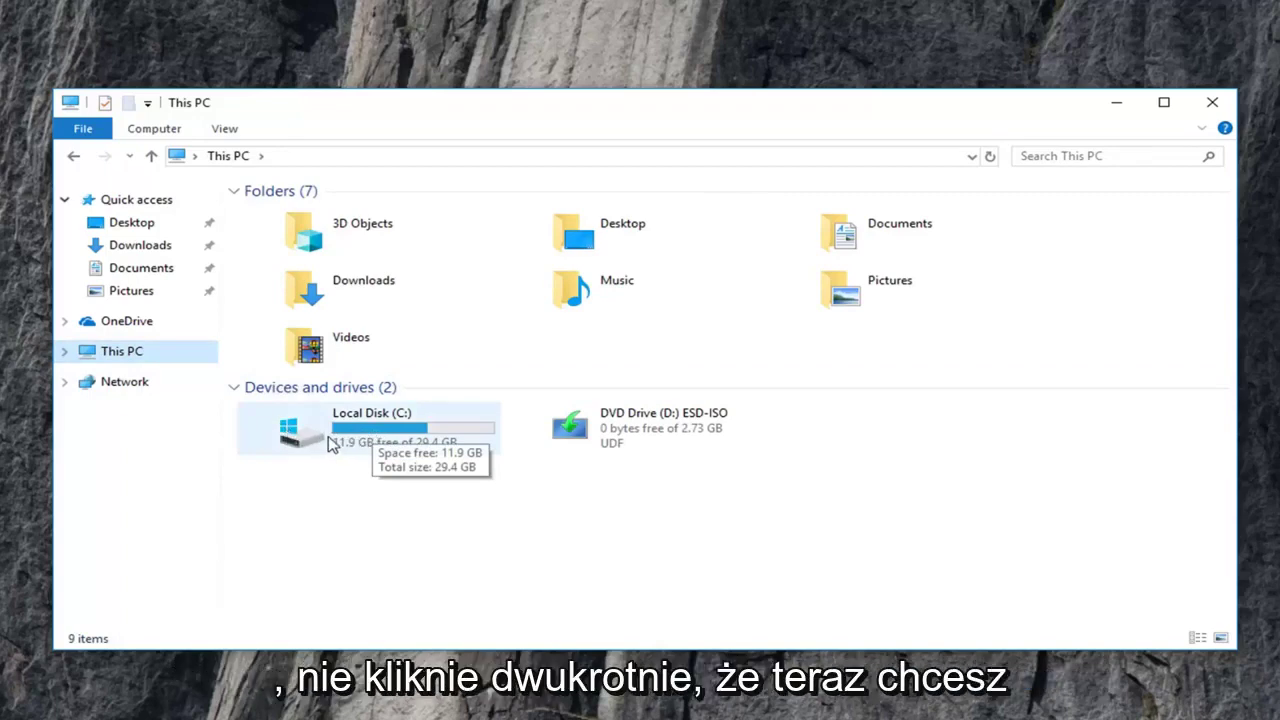
pyautogui.doubleClick(330, 442)
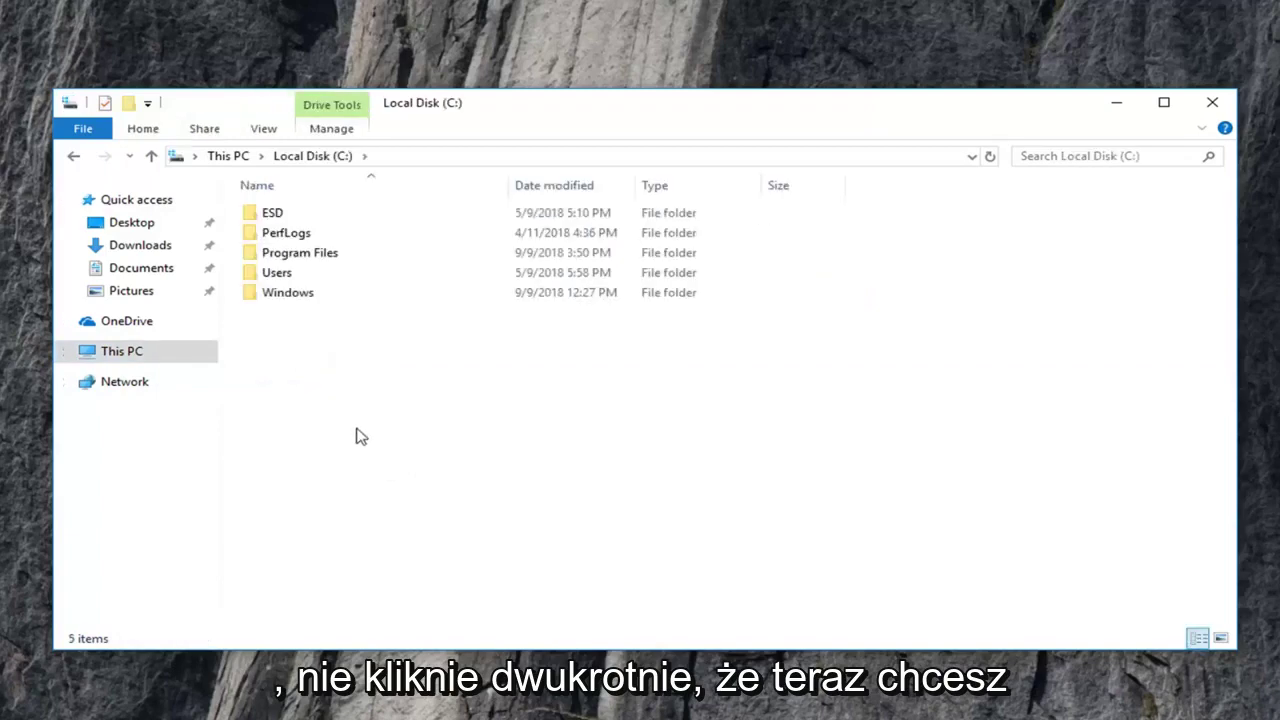
pyautogui.doubleClick(290, 295)
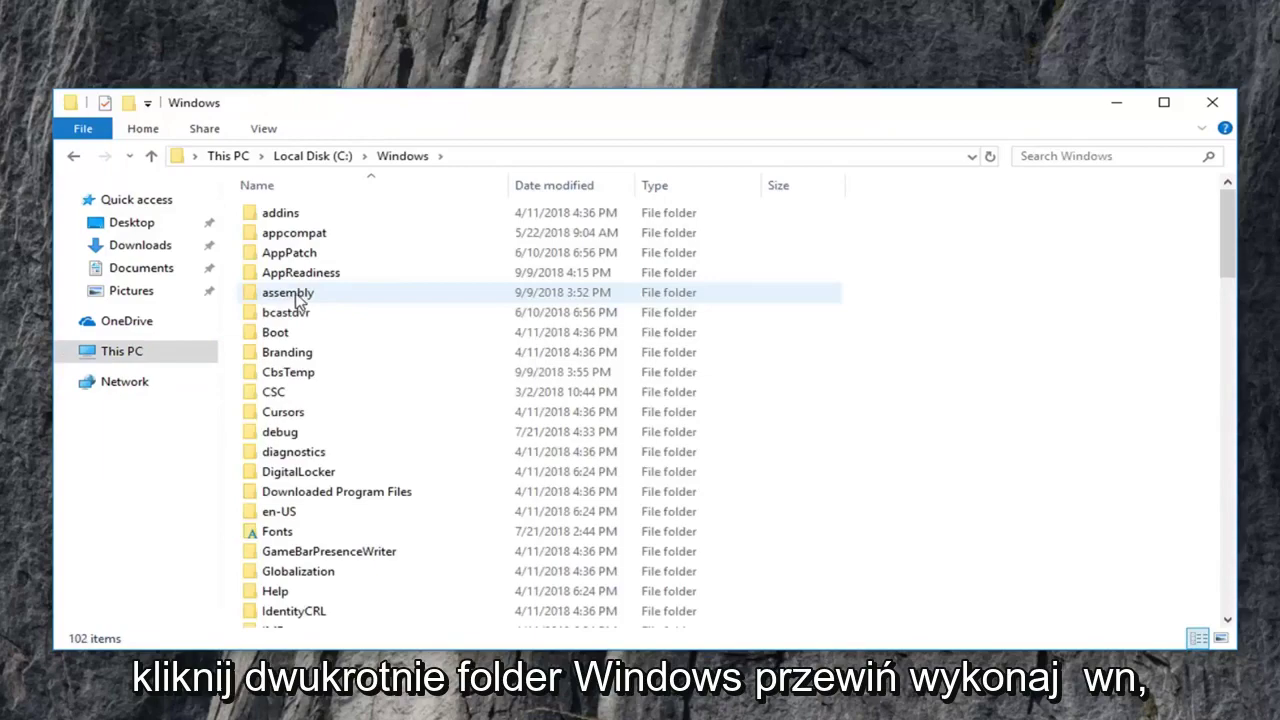
pyautogui.scroll(-10, 365, 378)
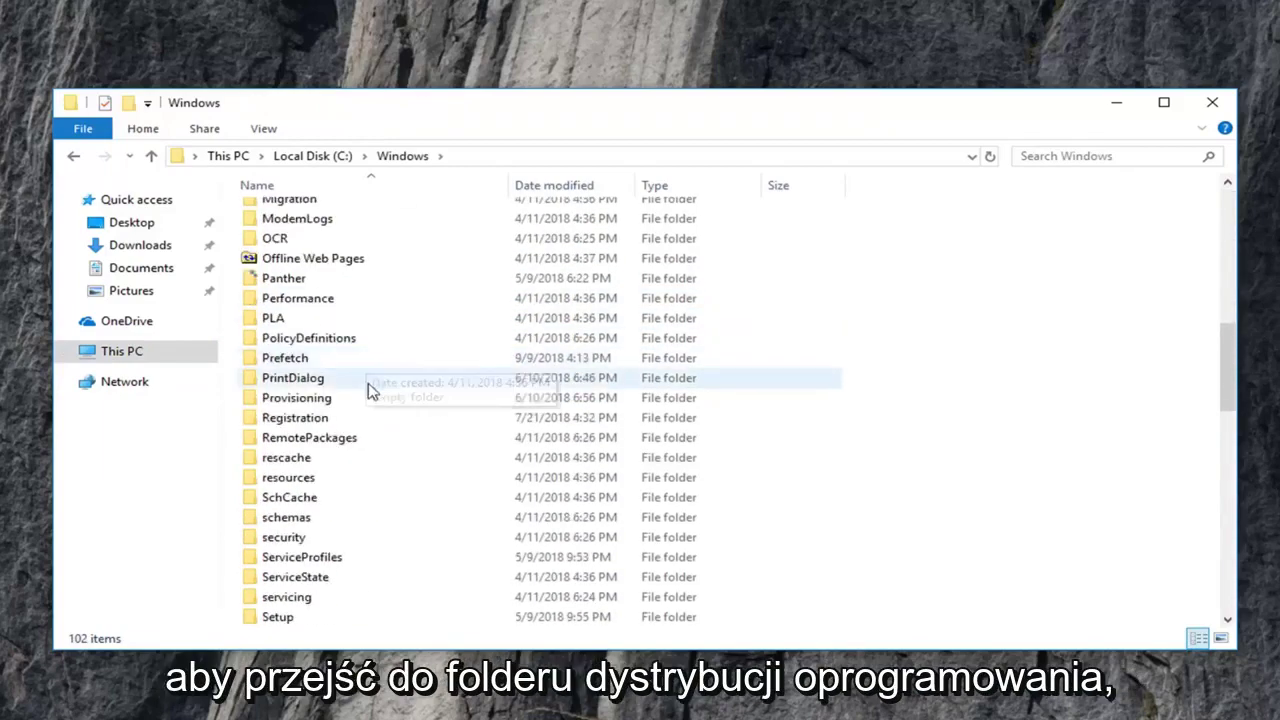
pyautogui.scroll(-3, 365, 400)
pyautogui.click(328, 527)
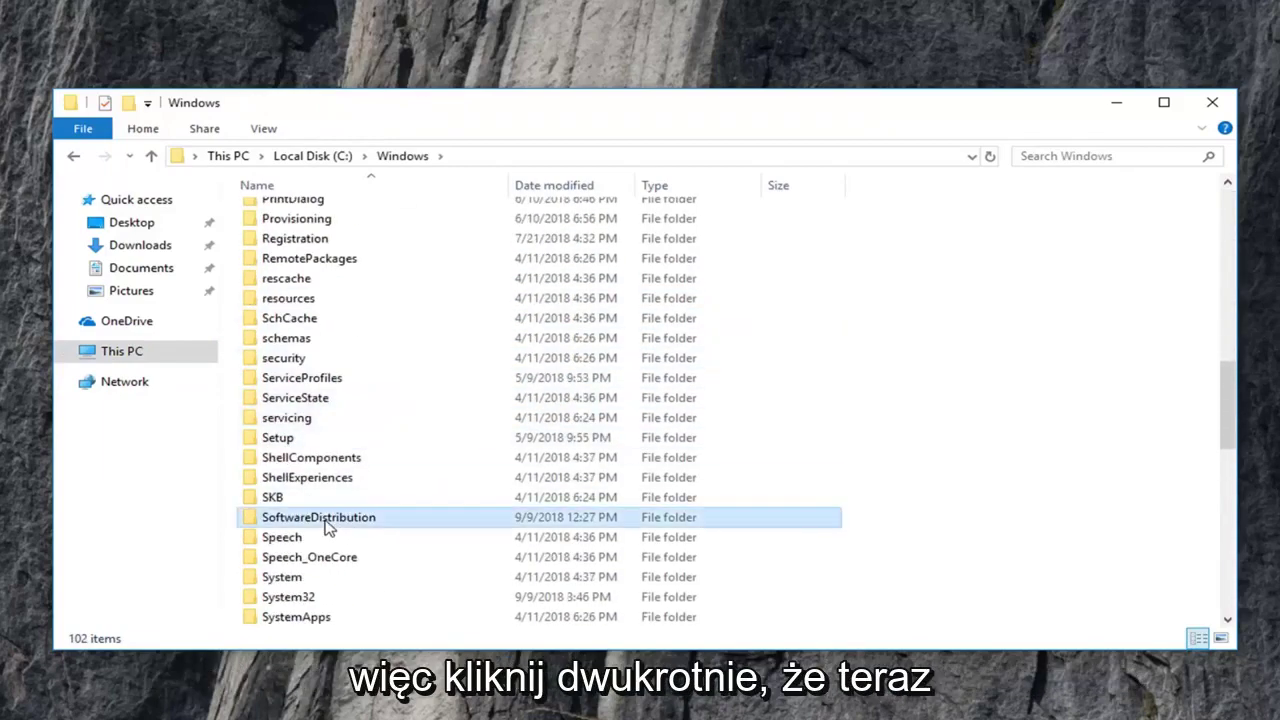
pyautogui.doubleClick(328, 527)
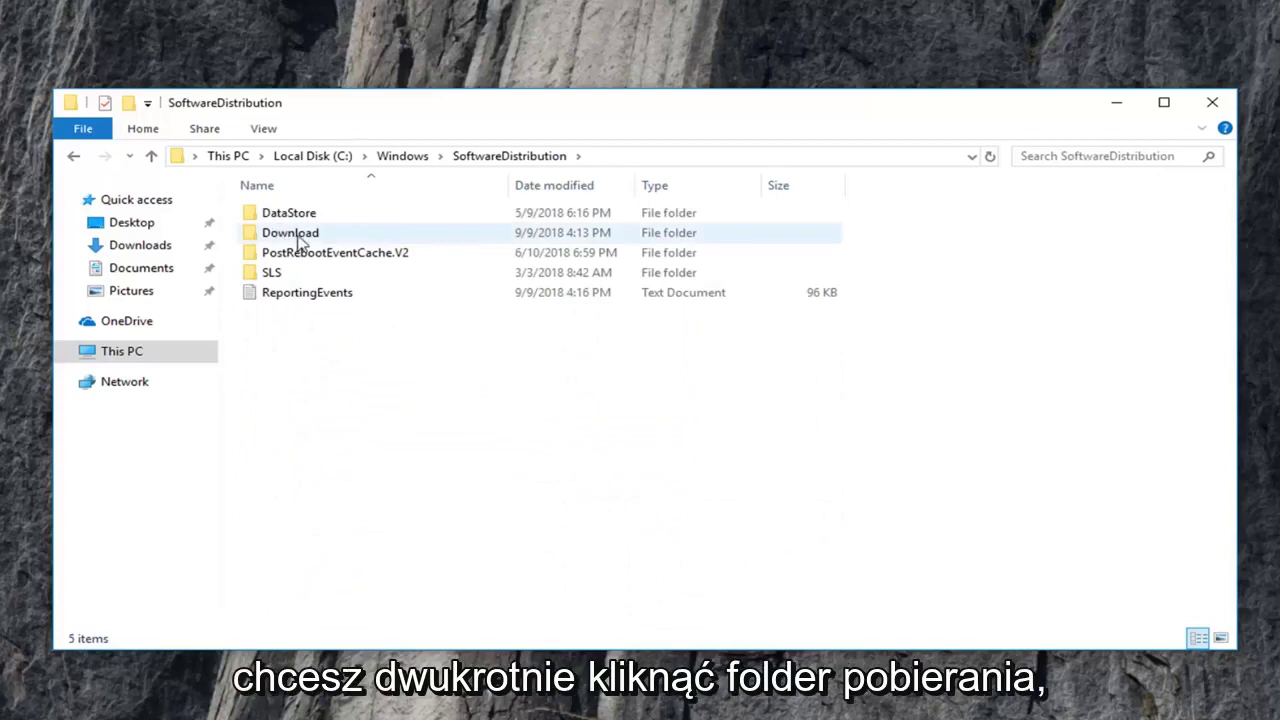
# Open the Download folder, select all 28 items, and delete them.
pyautogui.doubleClick(300, 238)
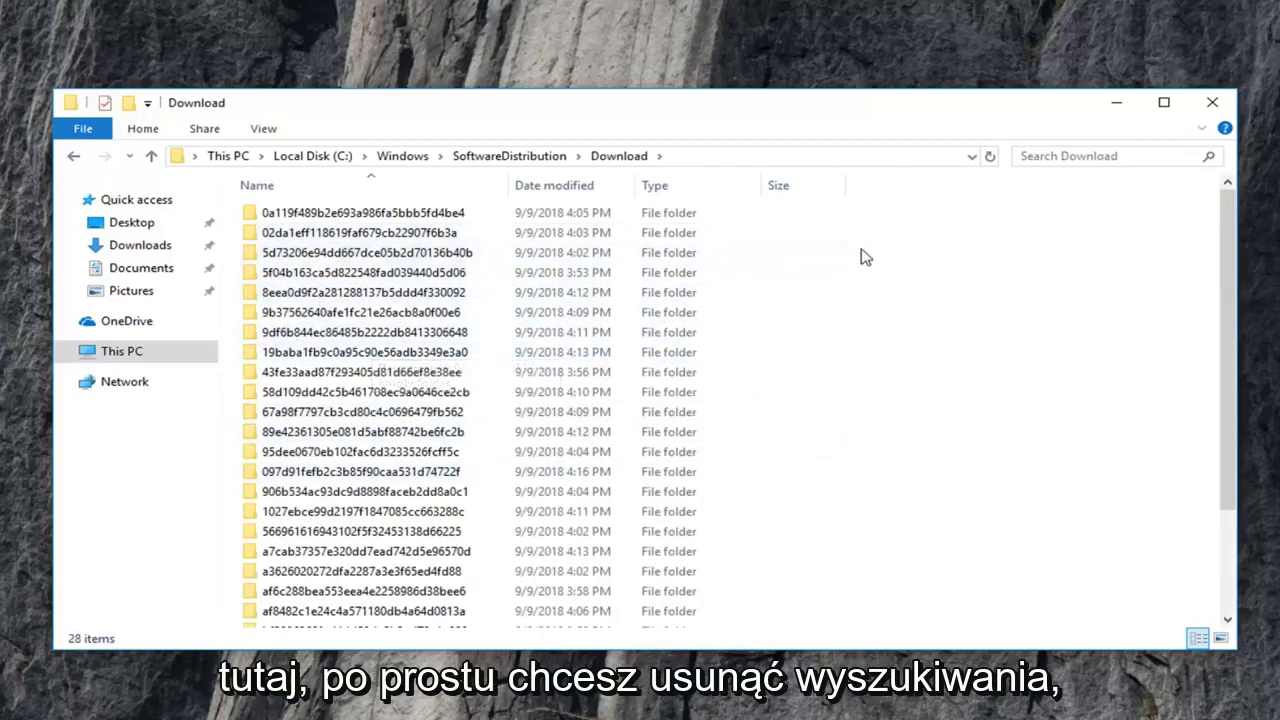
pyautogui.moveTo(990, 217); pyautogui.dragTo(570, 620)
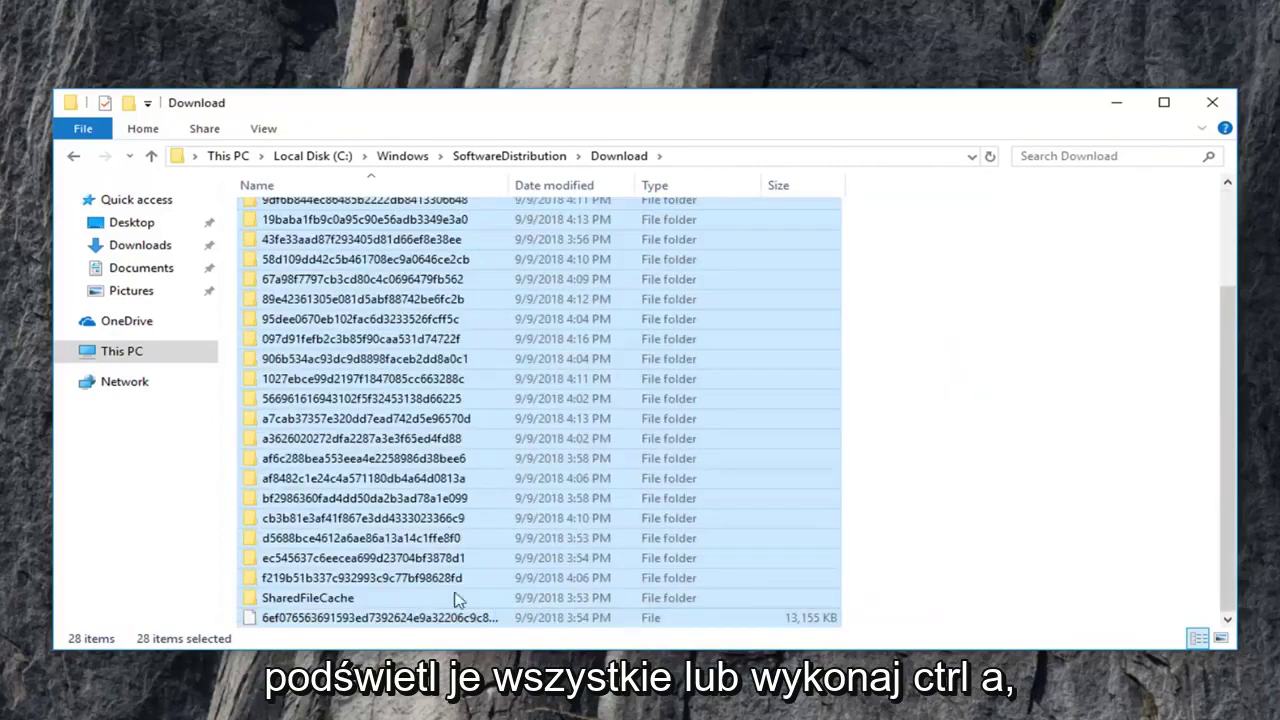
pyautogui.scroll(3, 503, 428)
pyautogui.rightClick(387, 273)
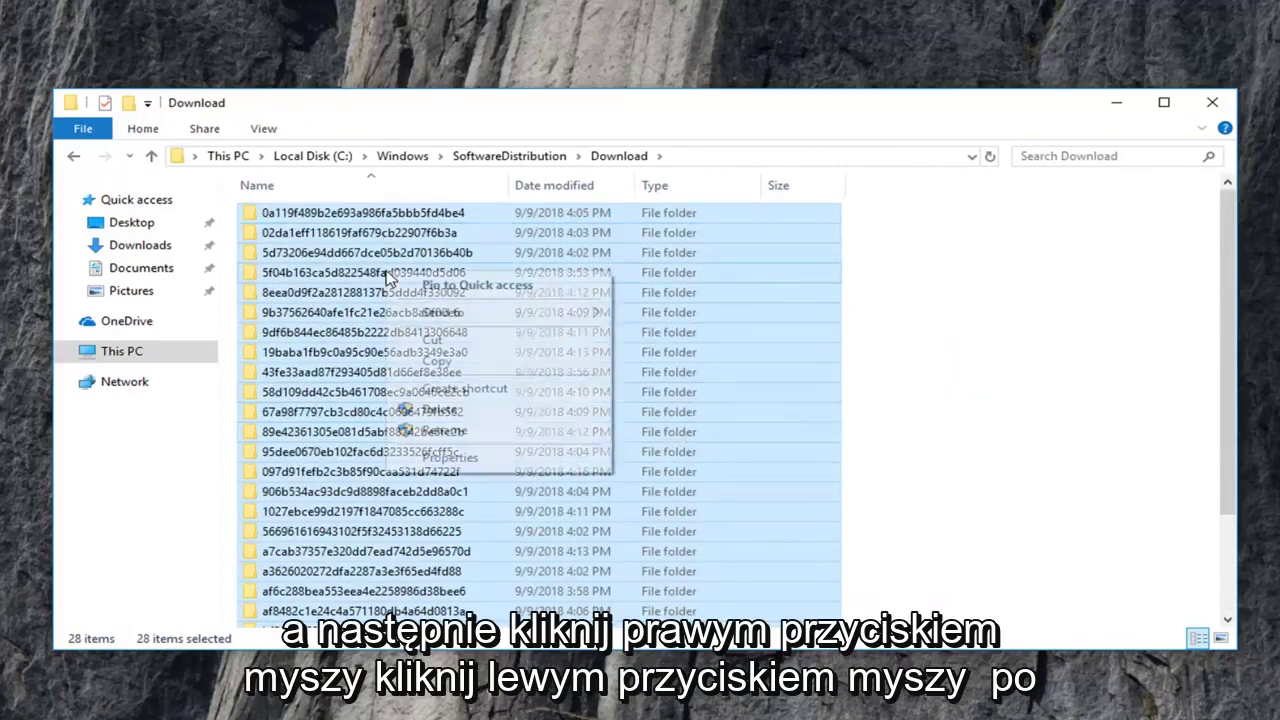
pyautogui.click(437, 410)
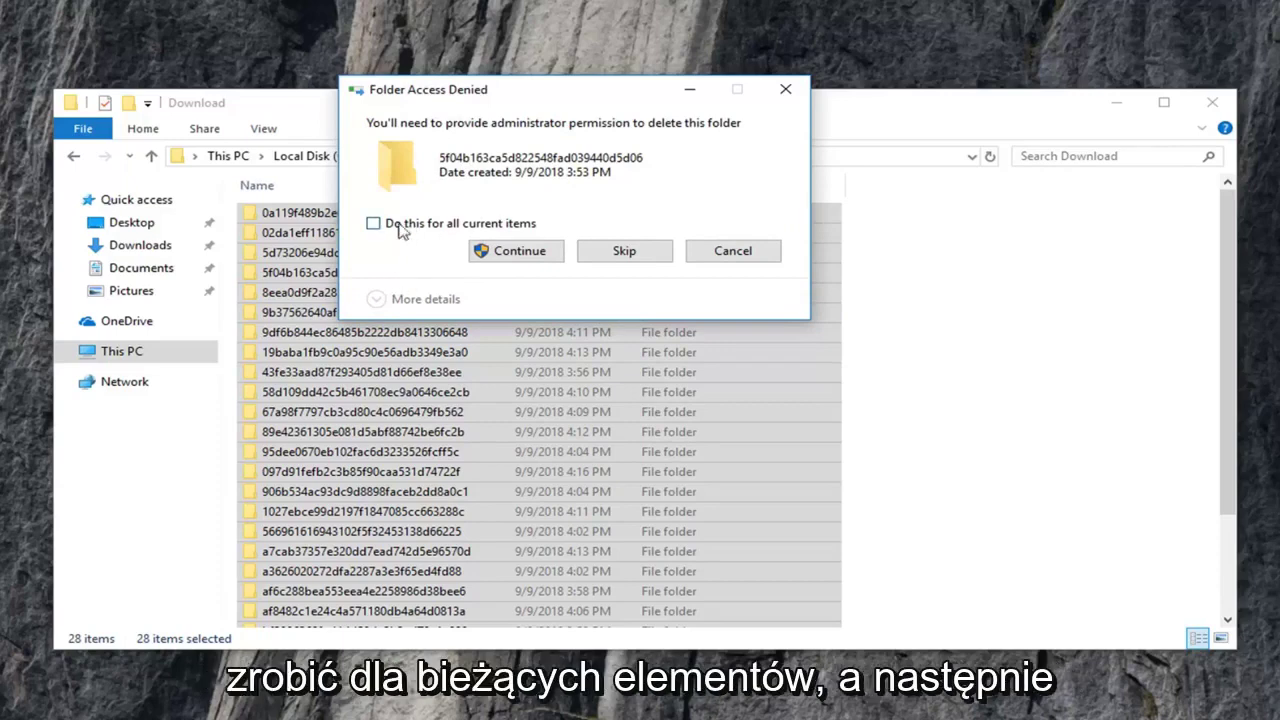
# Grant administrator permission with Continue so the Download items are recycled.
pyautogui.click(514, 252)
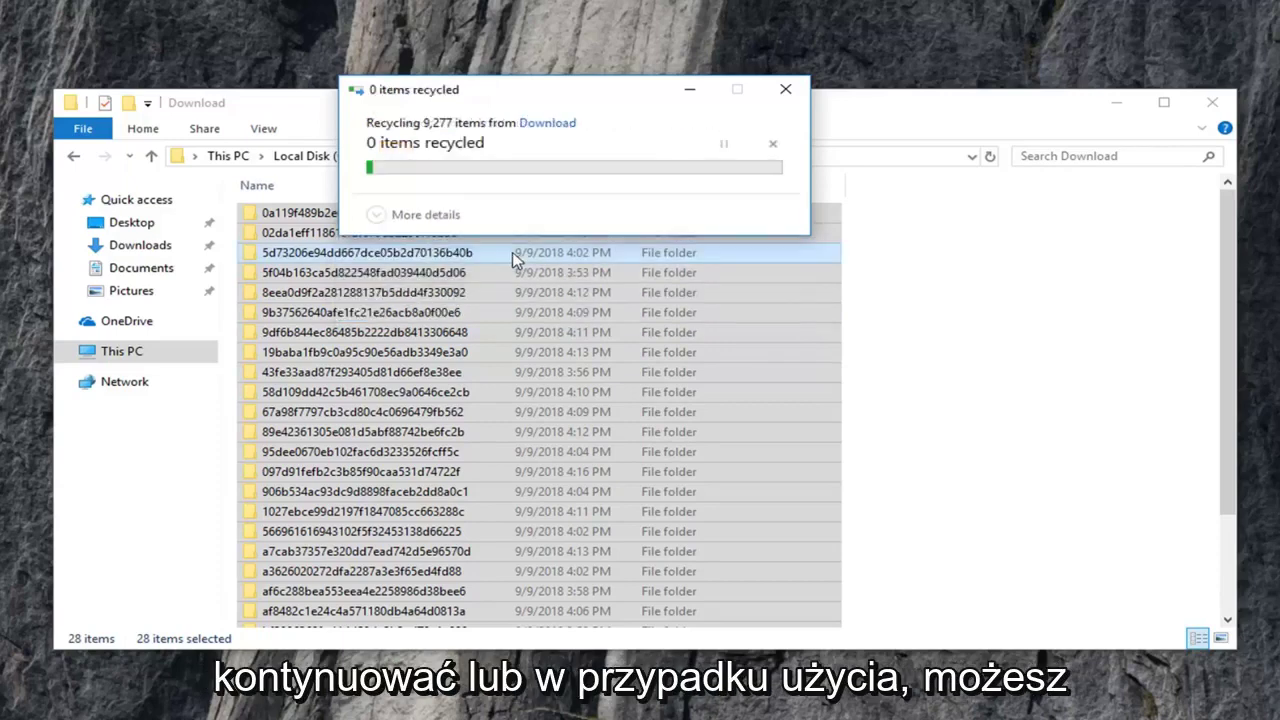